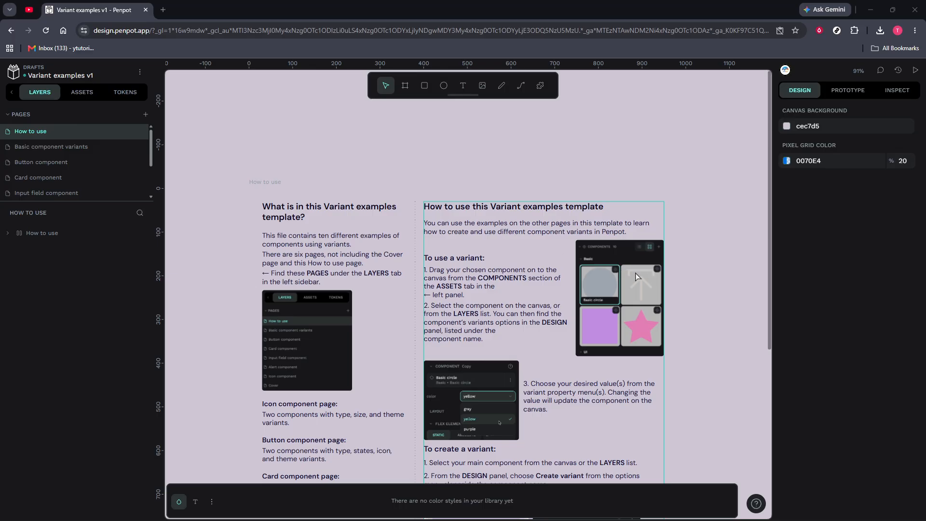
scroll(609, 284, up, 3)
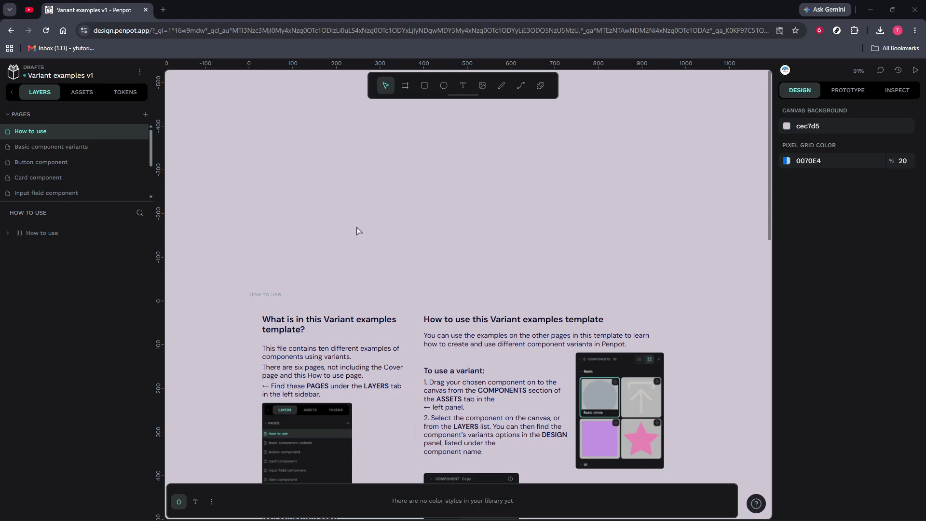
scroll(357, 230, down, 3)
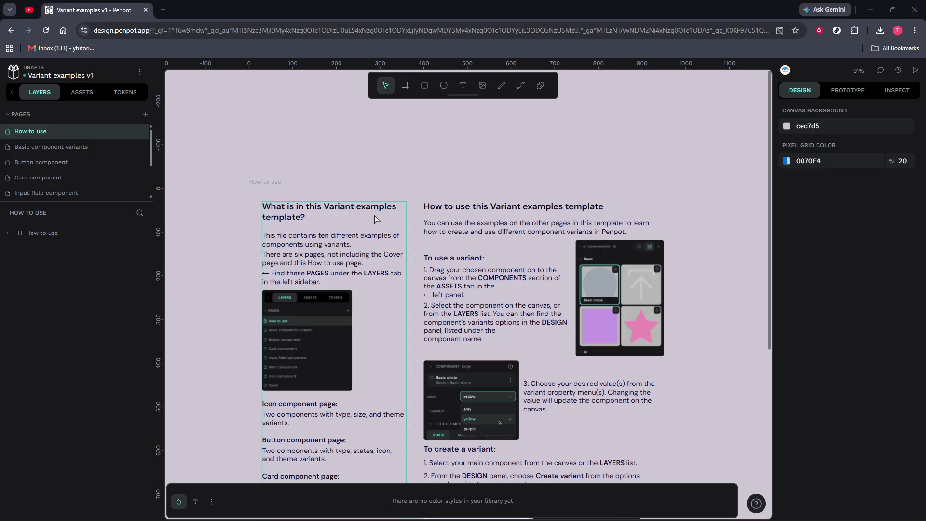
scroll(374, 221, down, 6)
scroll(378, 220, up, 6)
scroll(378, 220, up, 3)
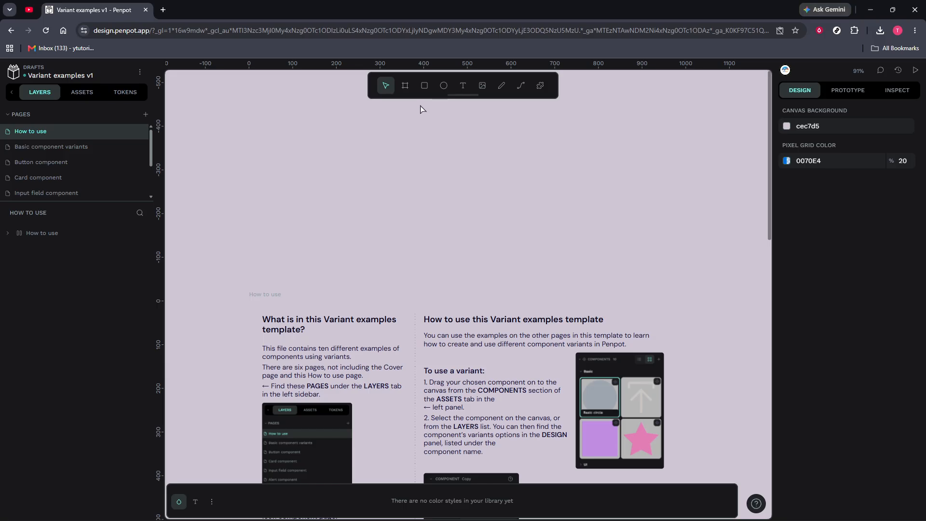
Step: Add a board with the iPhone 16 Plus size preset in the empty canvas above the How to use board
key(b)
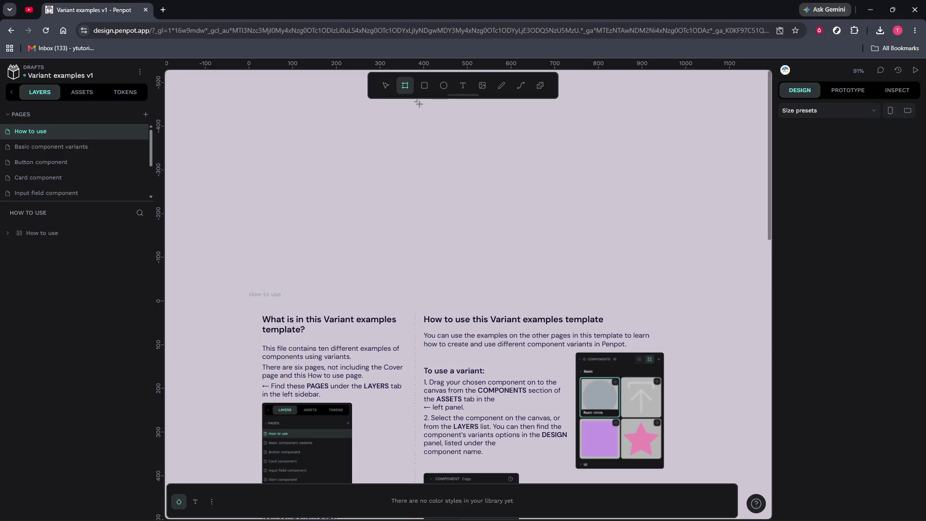
click(871, 115)
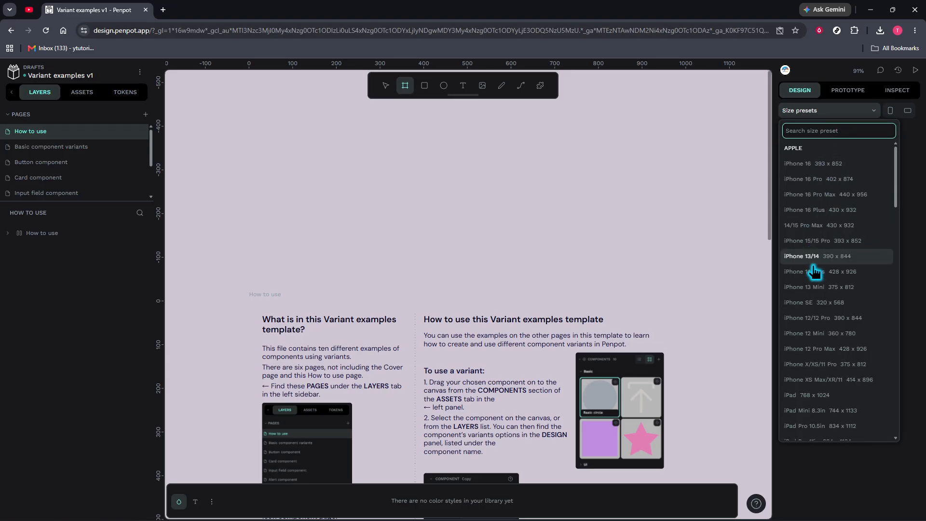
click(803, 211)
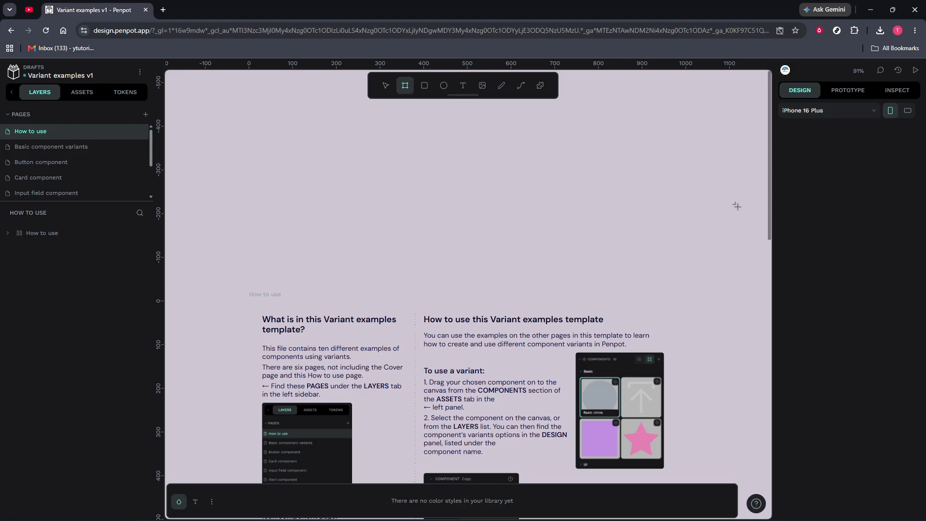
scroll(504, 179, up, 3)
scroll(504, 179, up, 3)
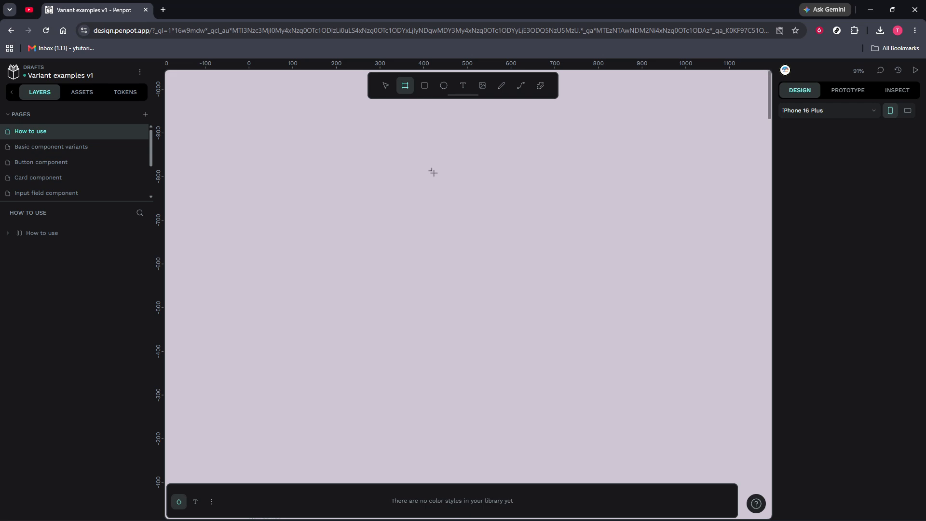
click(423, 201)
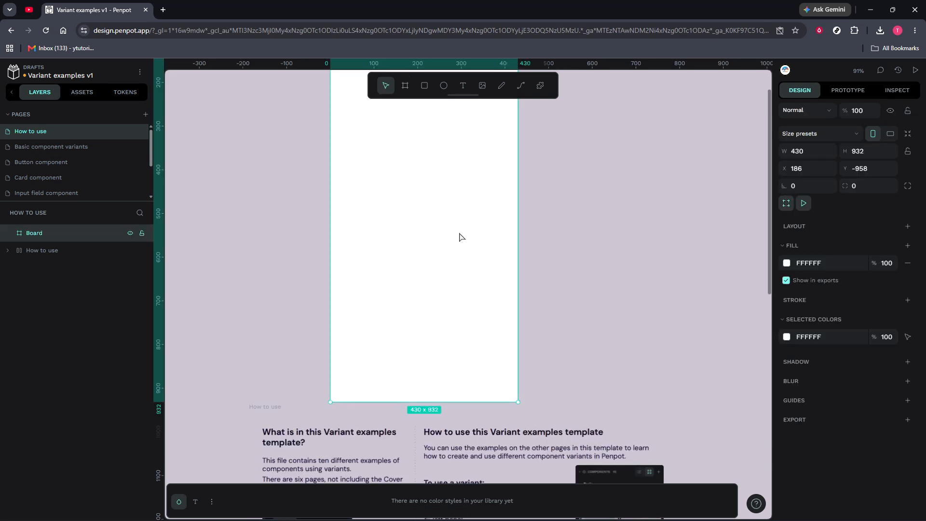
Step: Resize the new board to about 264 × 446 and position it just above the How to use board
drag(458, 237, 510, 250)
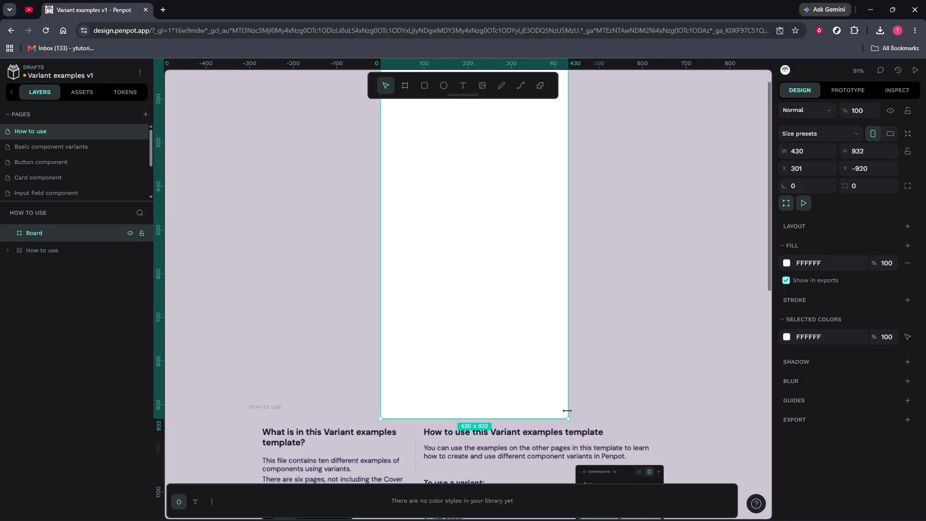
drag(568, 419, 449, 301)
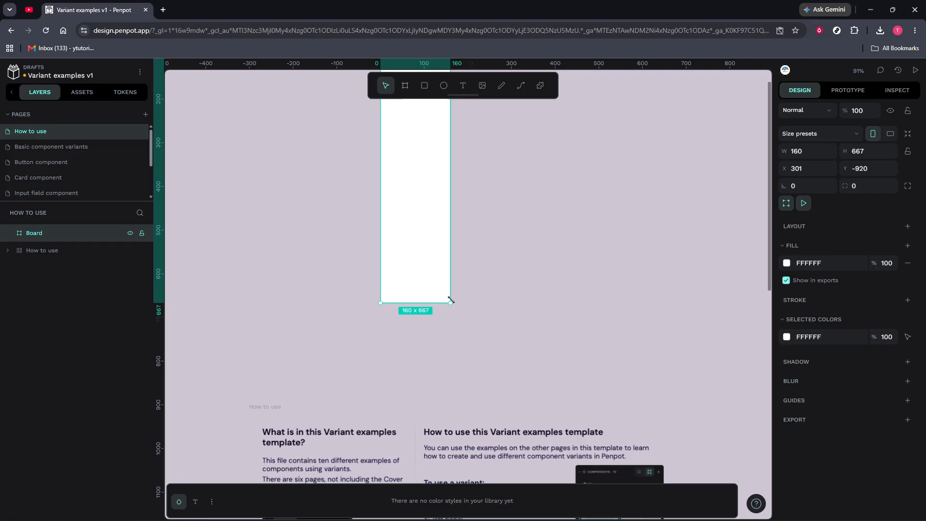
drag(438, 213, 435, 308)
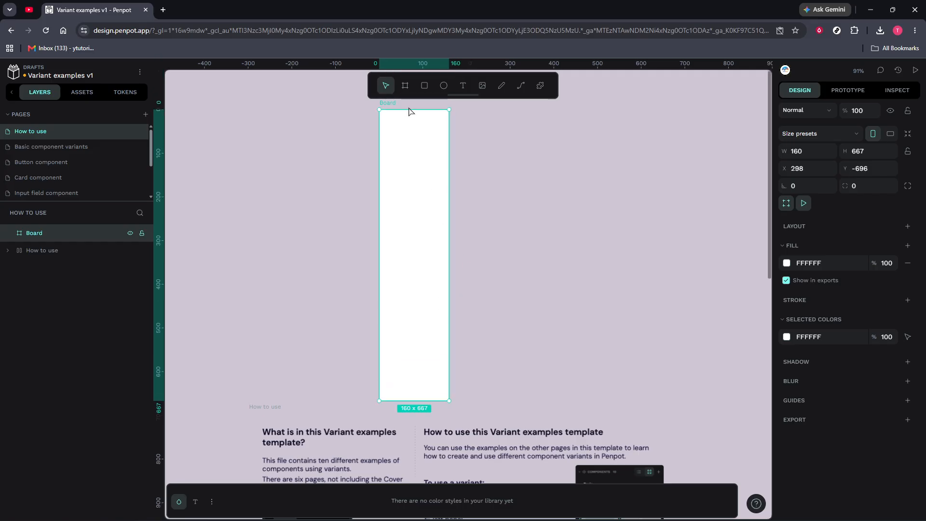
drag(409, 111, 405, 208)
drag(428, 251, 529, 262)
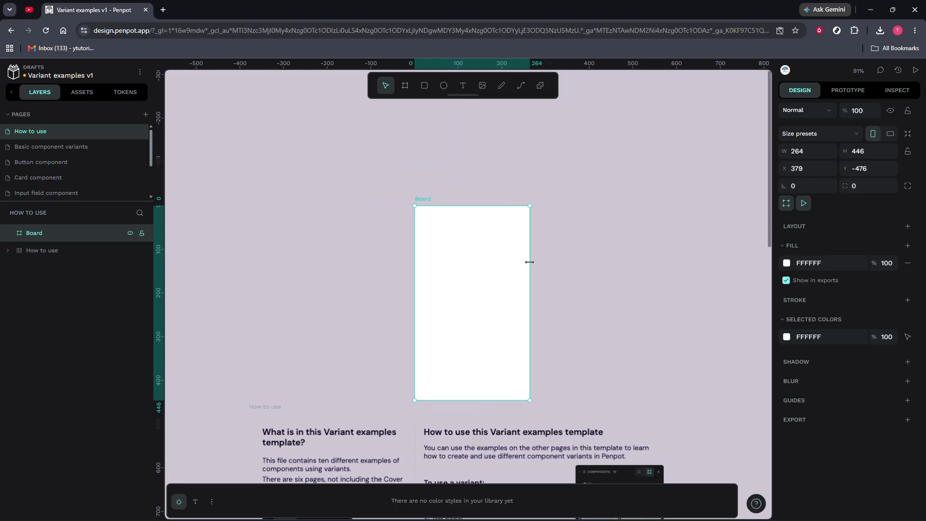
Step: Draw a rectangle about 221 × 66 across the board's upper end and an ellipse about 100 × 118 below it
click(425, 89)
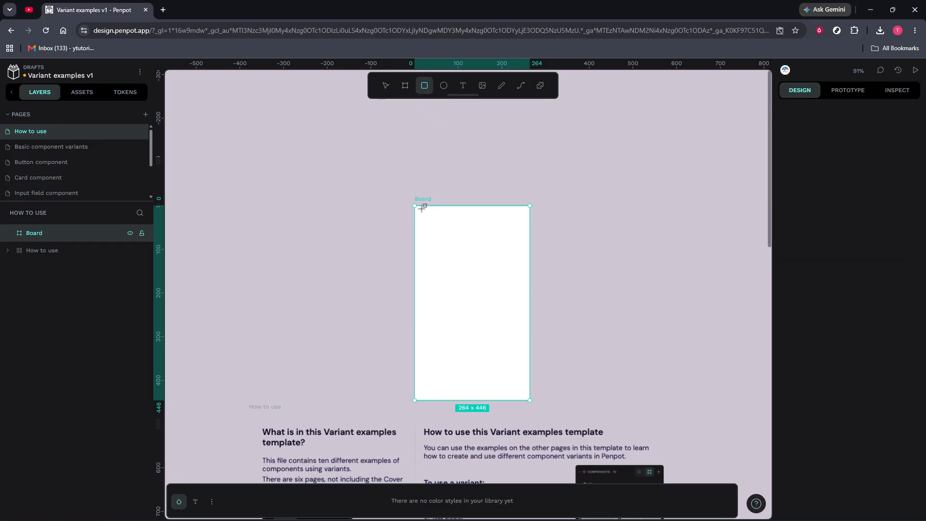
drag(420, 211, 518, 239)
click(444, 86)
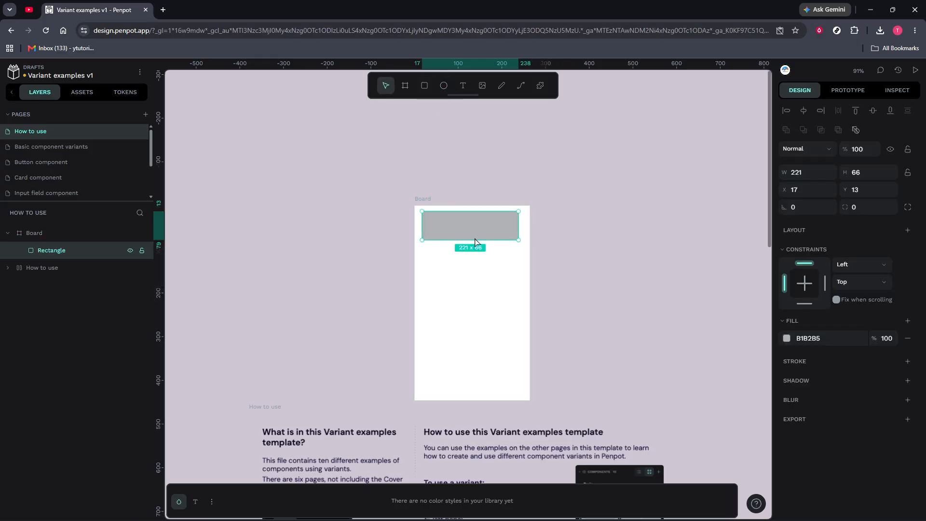
drag(452, 266, 493, 318)
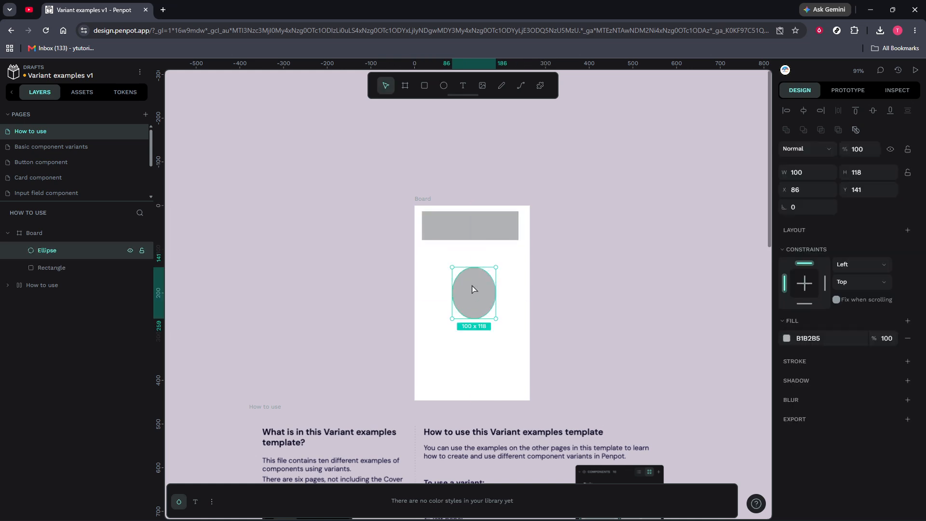
click(463, 86)
click(440, 225)
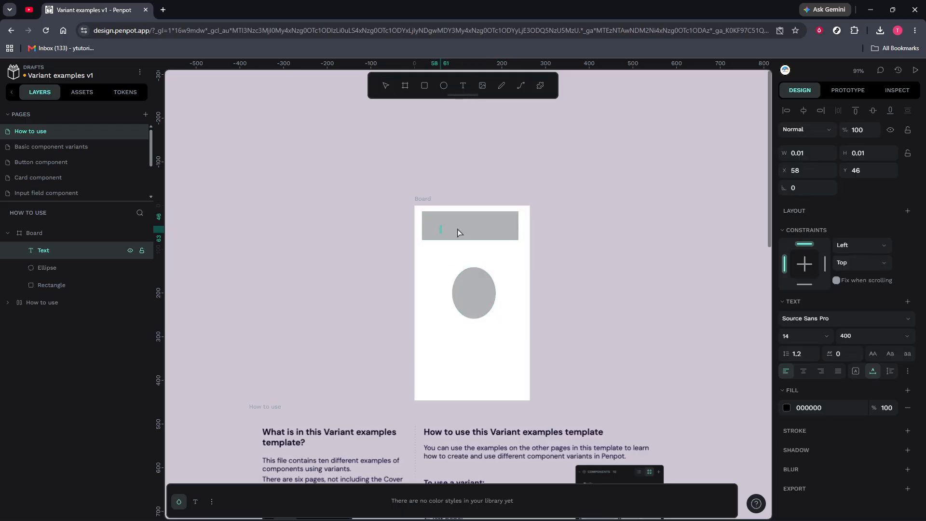
click(567, 237)
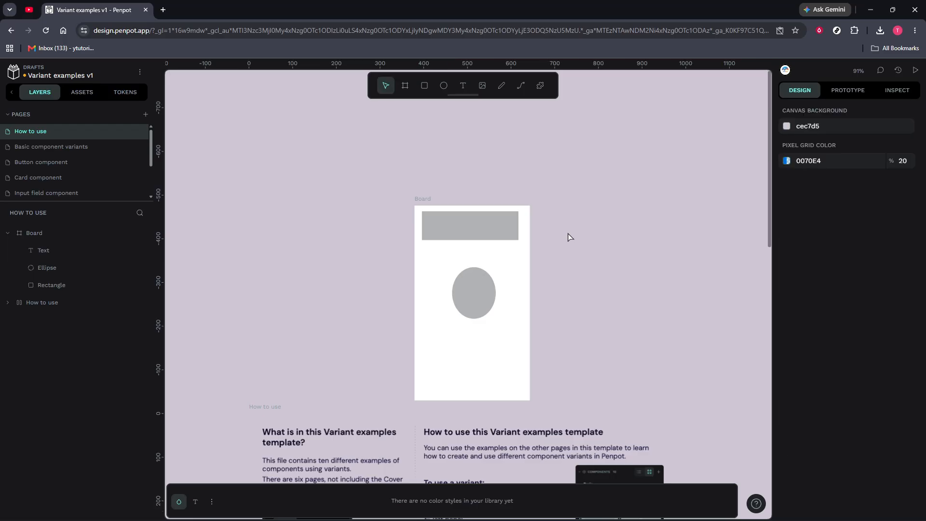
Step: Draw a closed four-sided path about 99 × 73 on the canvas beside the board's upper left corner
key(p)
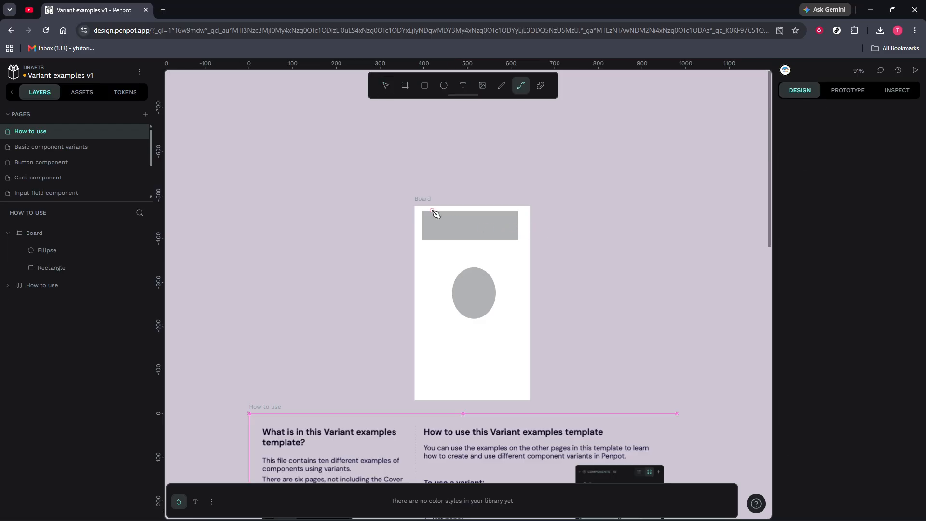
click(316, 176)
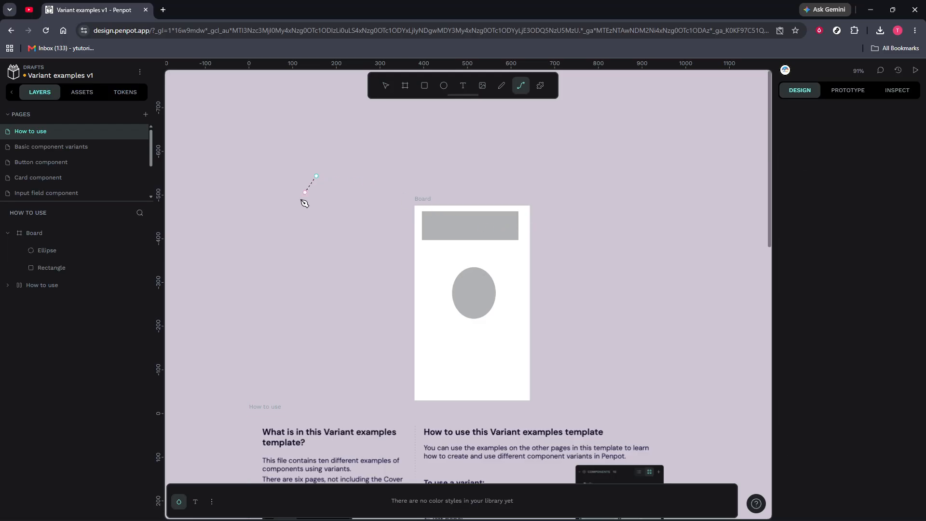
click(300, 198)
click(335, 208)
click(344, 179)
click(316, 176)
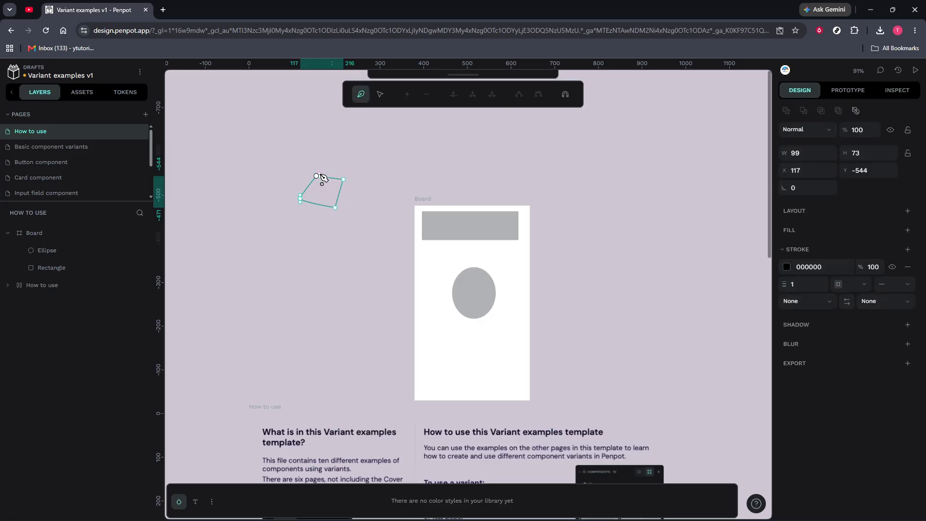
key(Escape)
right_click(319, 166)
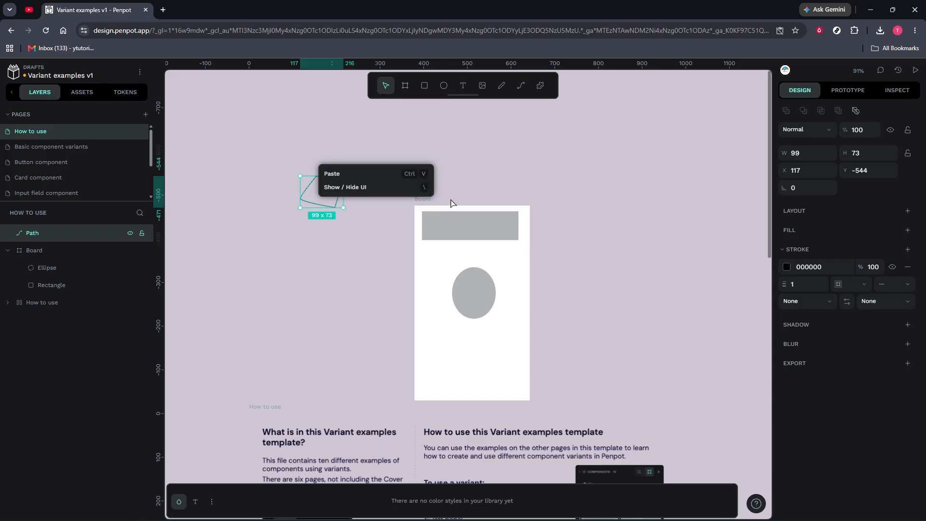
click(476, 179)
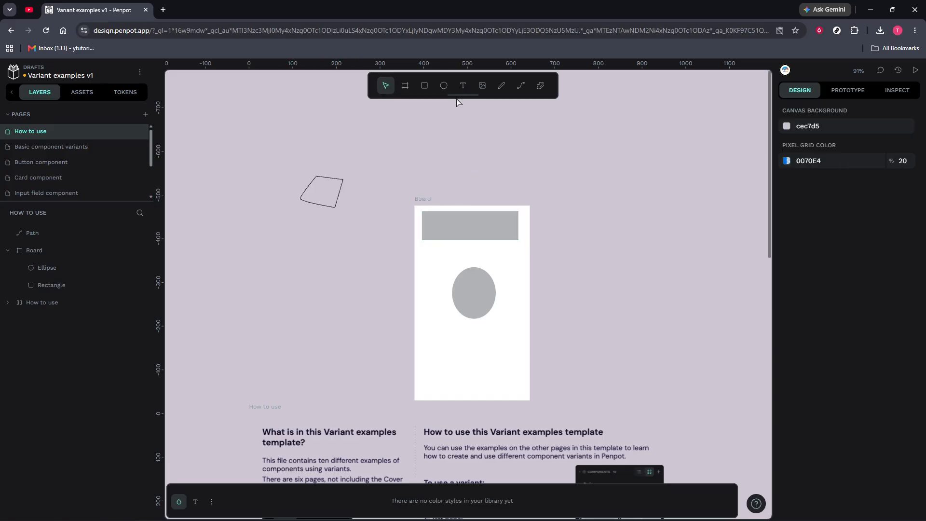
Step: Add the text "Like and sub" on the gray rectangle and move it to the rectangle's center
click(463, 85)
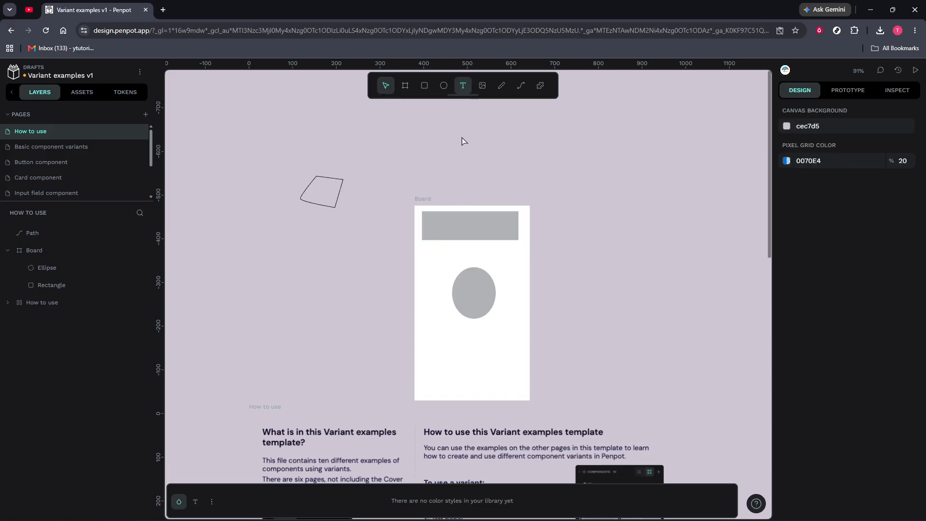
click(436, 222)
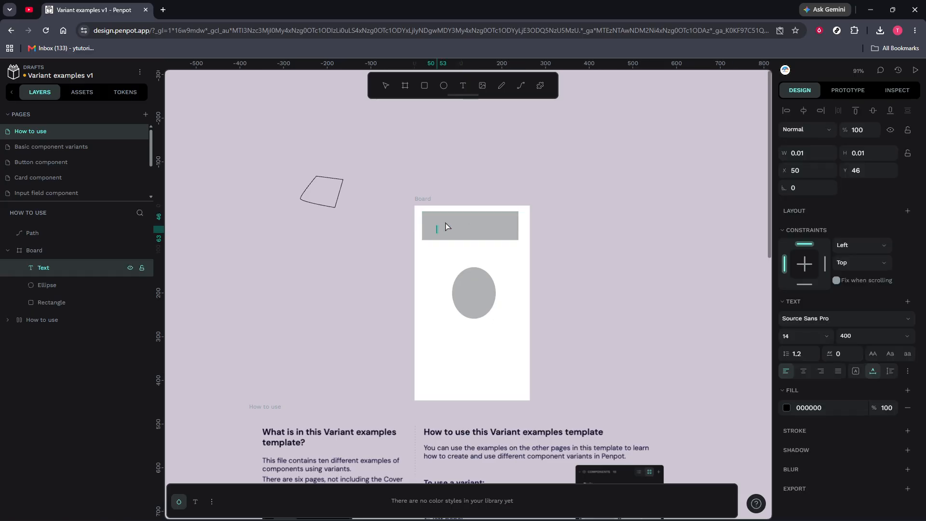
text(Like and sub)
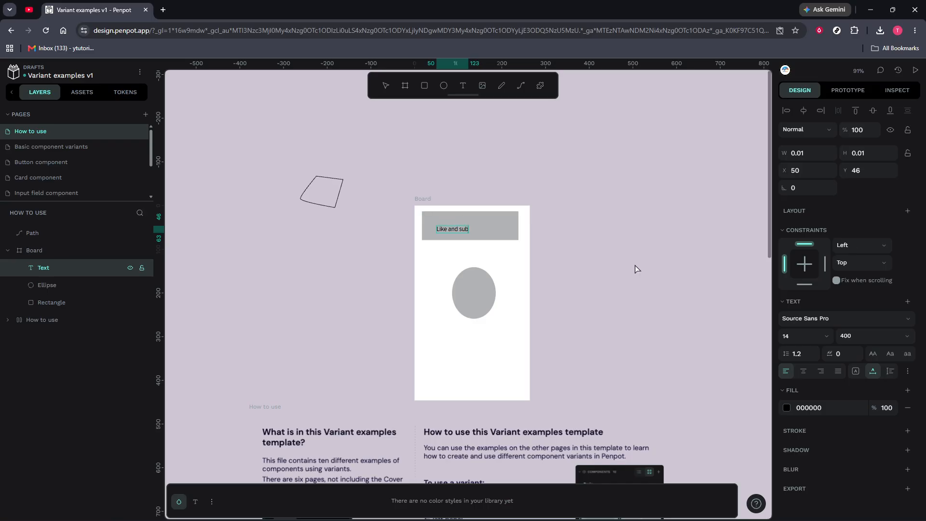
key(Escape)
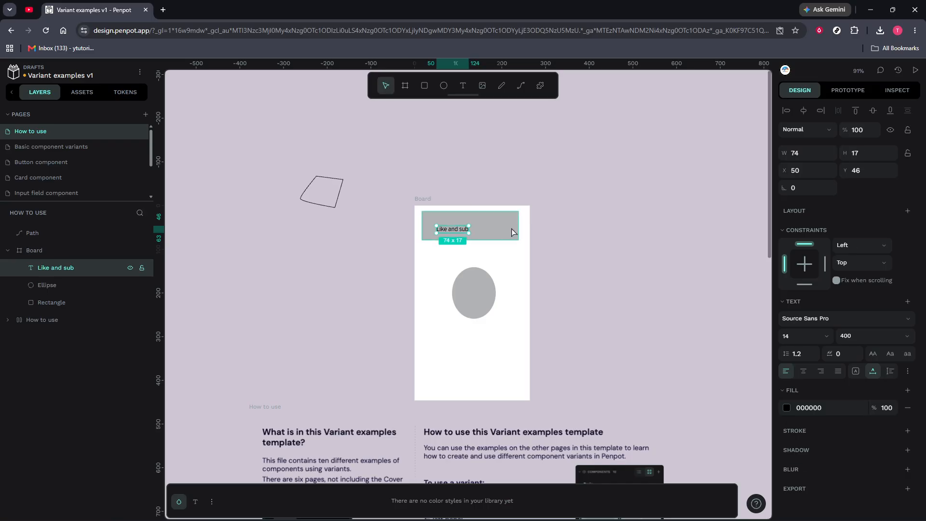
click(511, 229)
click(568, 236)
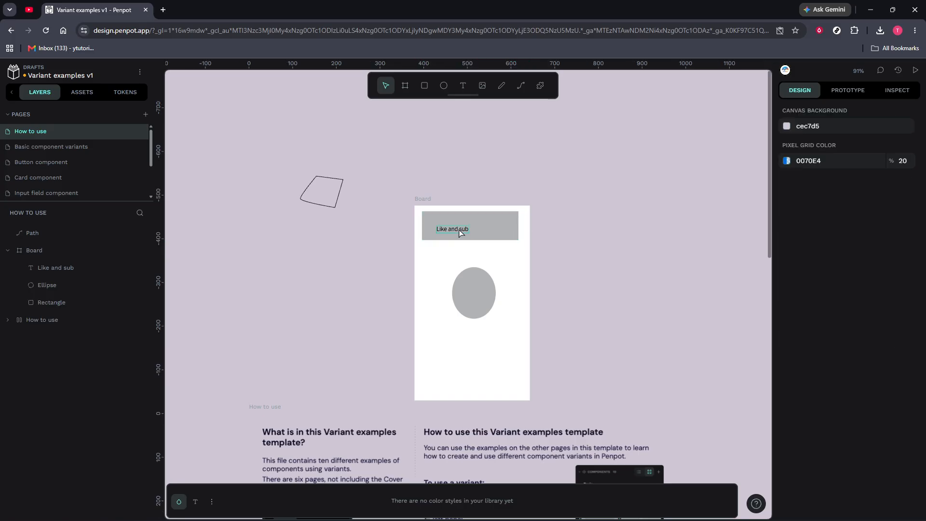
mouse_move(464, 230)
mouse_down()
mouse_move(479, 223)
mouse_move(476, 232)
mouse_up()
click(537, 223)
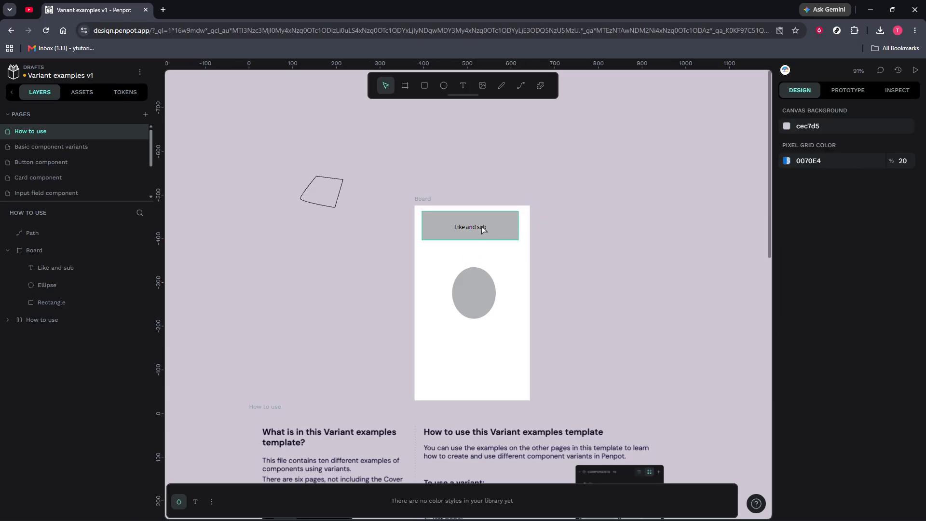
click(427, 220)
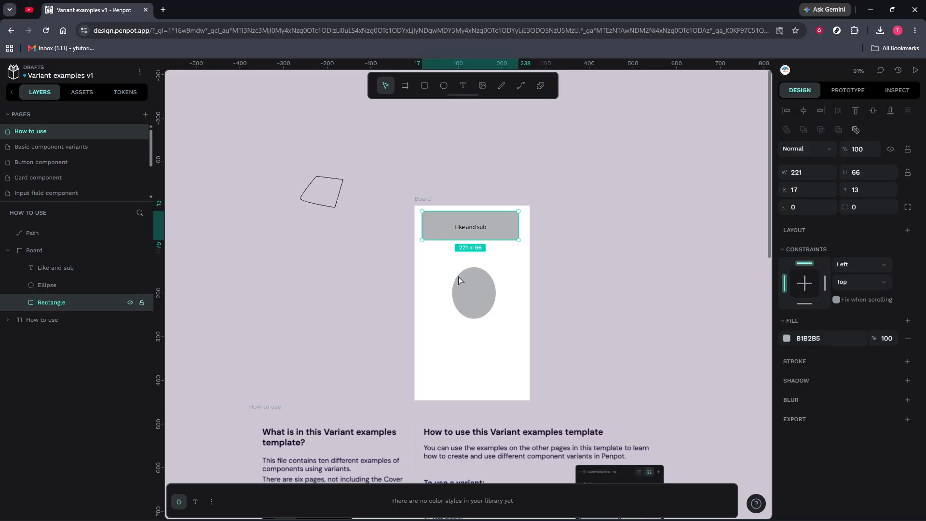
click(463, 286)
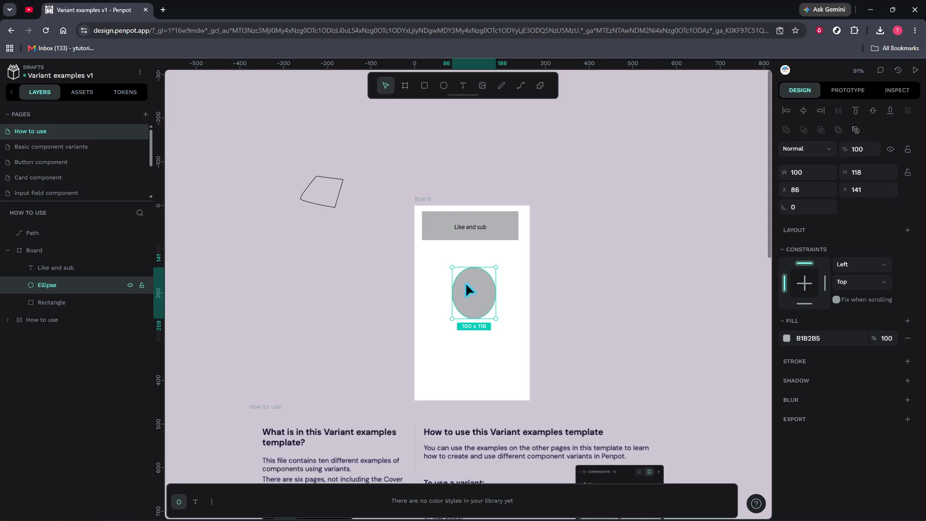
right_click(467, 289)
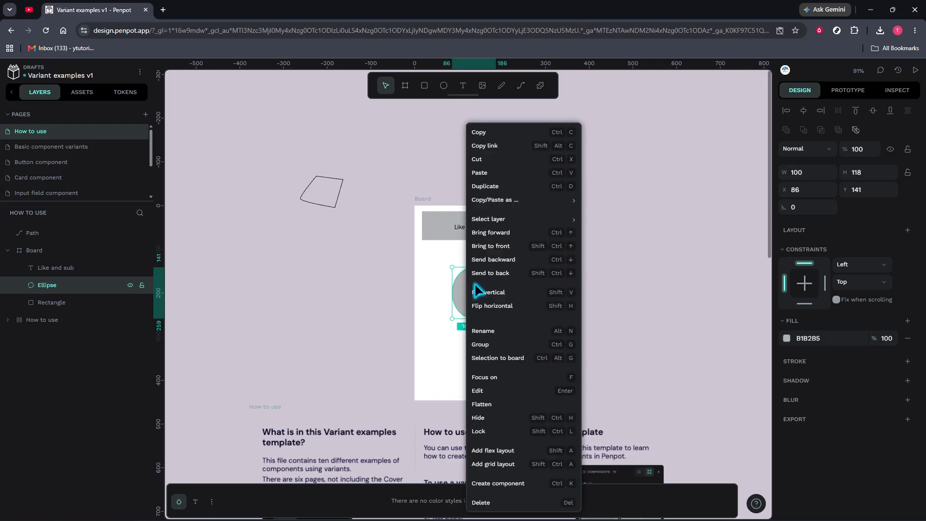
click(651, 297)
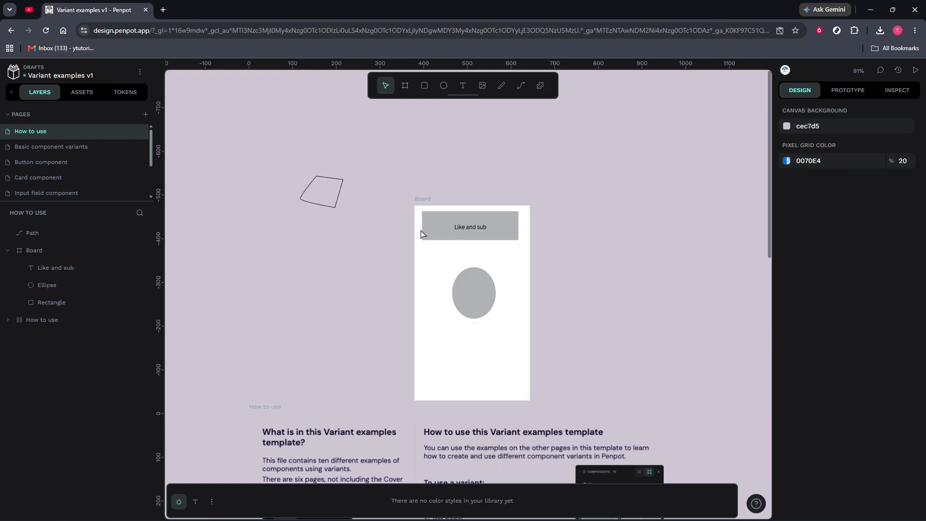
Step: Add a flex layout to the gray ellipse on the board
click(471, 282)
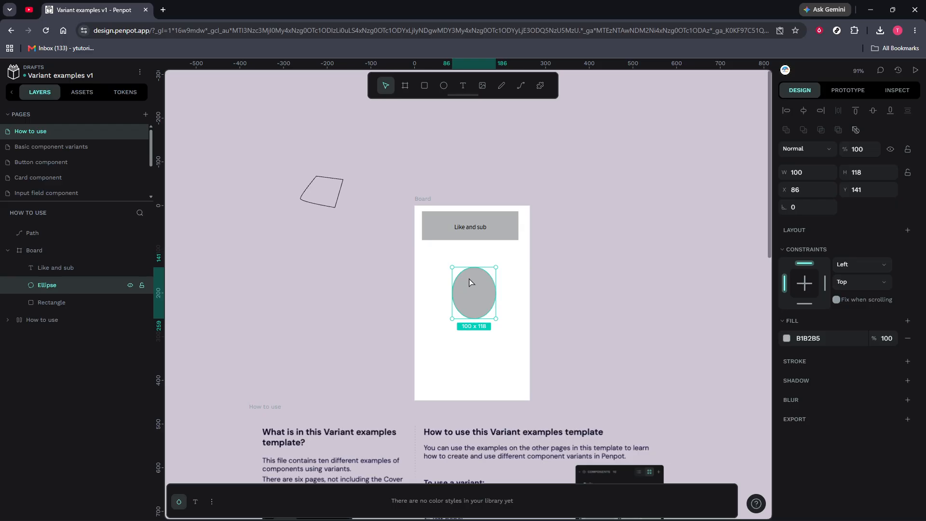
key(shift+a)
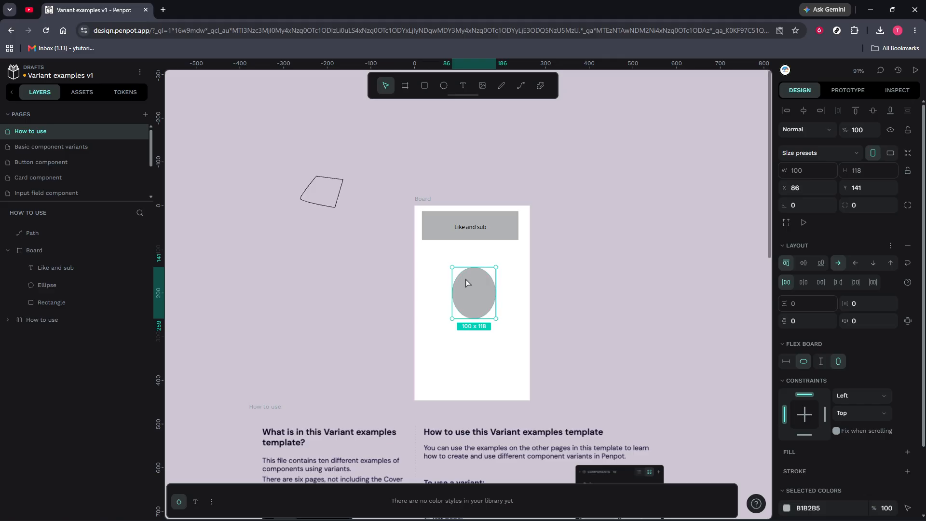
click(572, 259)
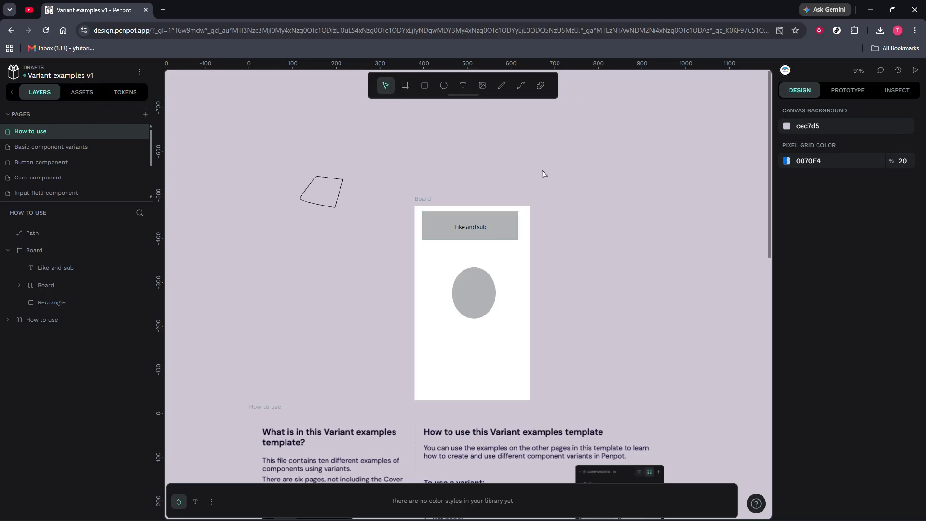
Step: Duplicate the gray rectangle behind the text and move the copy below the ellipse, to X 0, Y 316 on the board
click(452, 221)
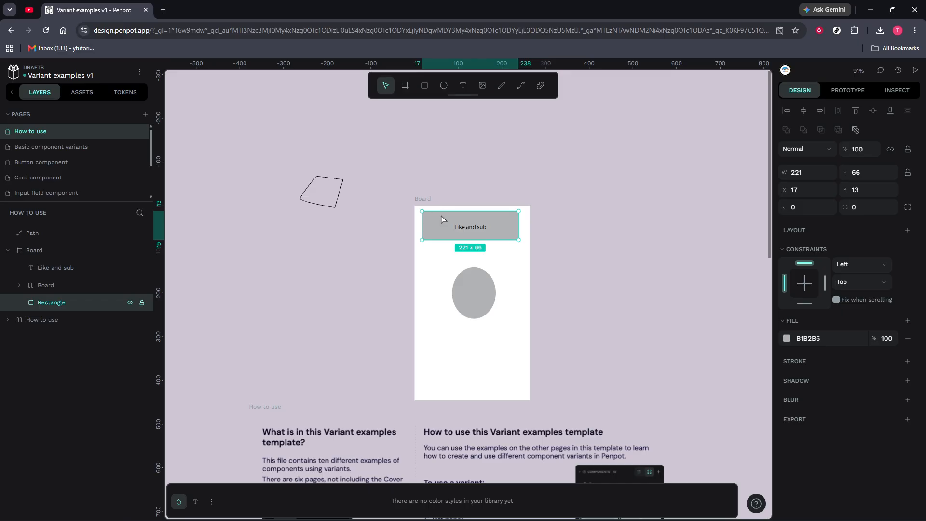
drag(441, 216, 457, 216)
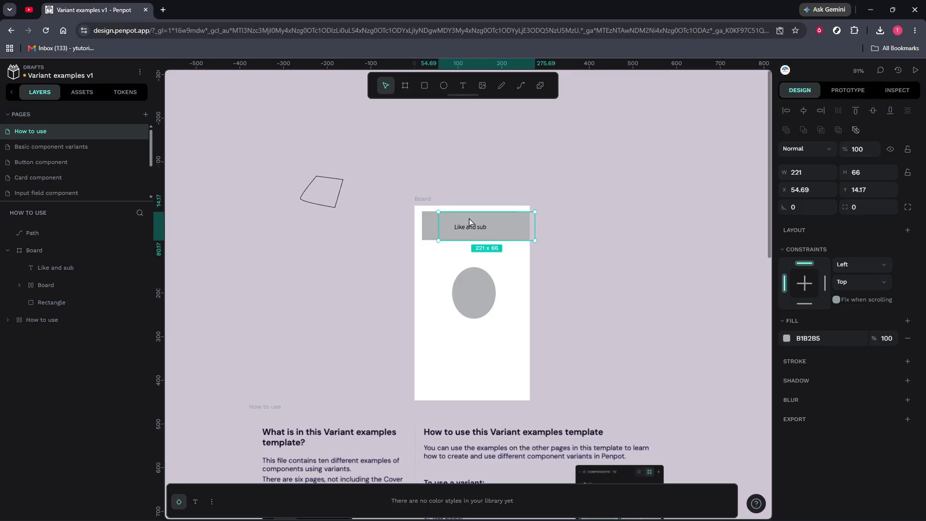
drag(518, 226, 513, 263)
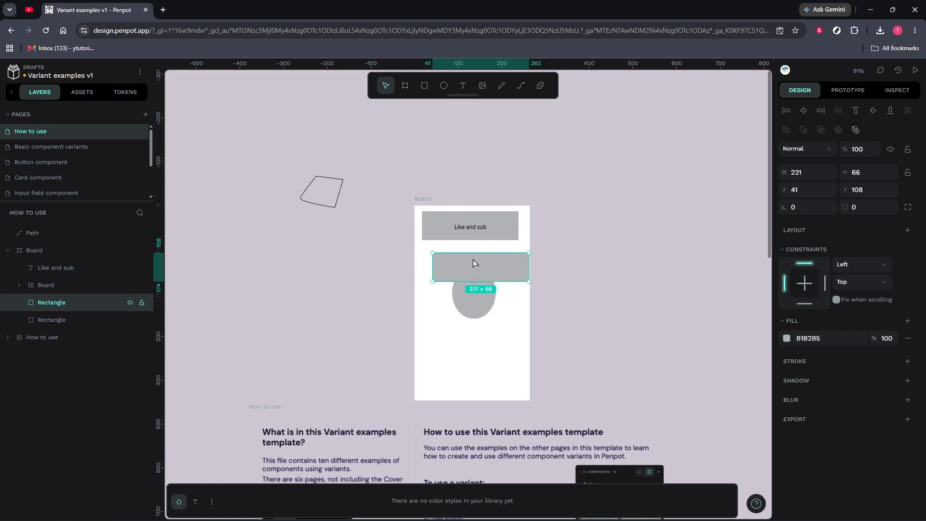
right_click(465, 266)
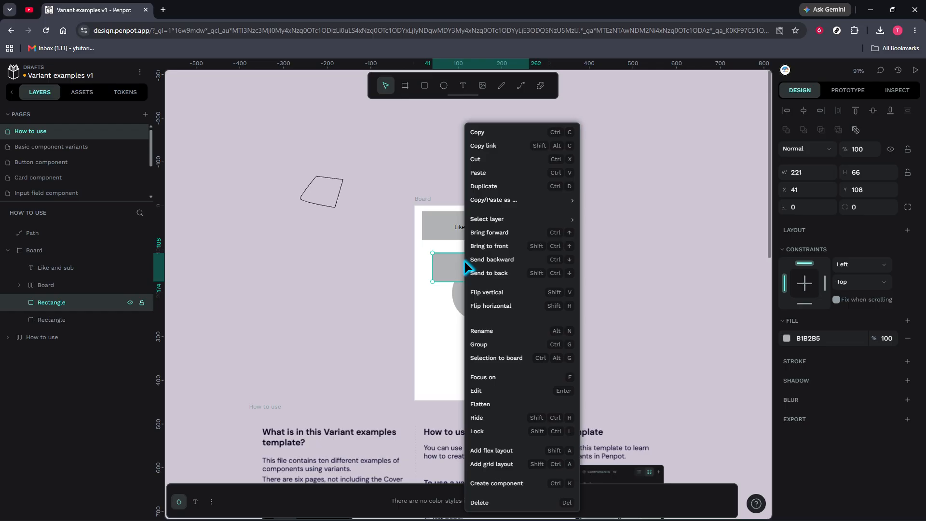
click(436, 280)
click(424, 320)
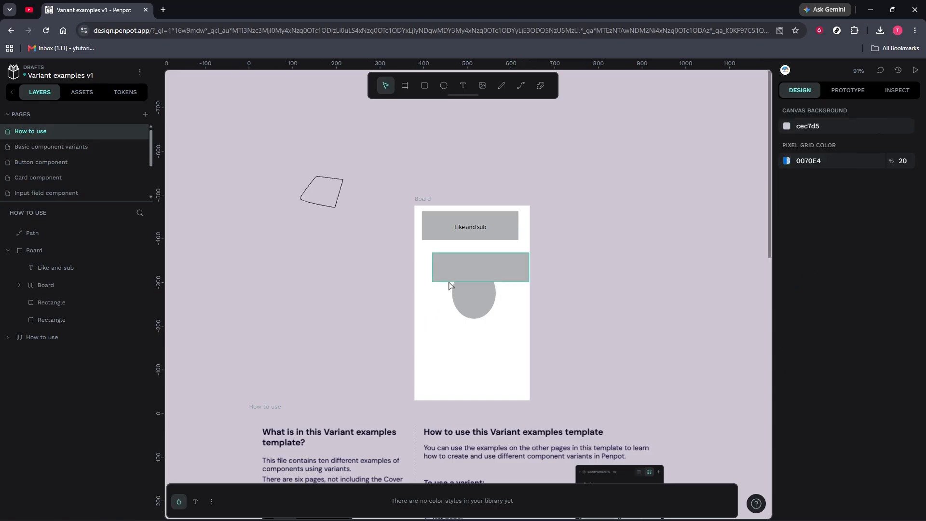
click(449, 283)
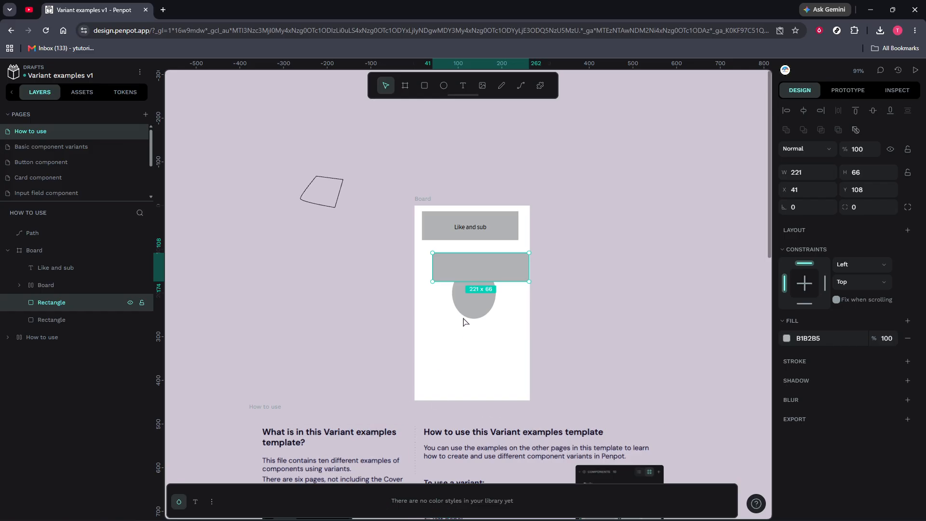
drag(450, 265, 433, 356)
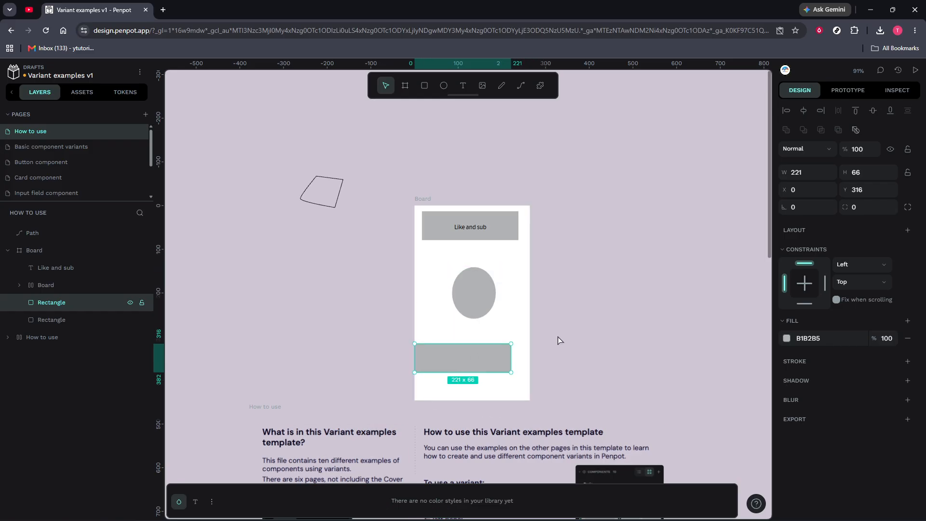
Step: Look over the two instruction sections of the How to use board, selecting each one, and clear the selection back at the drawn board
scroll(558, 340, down, 7)
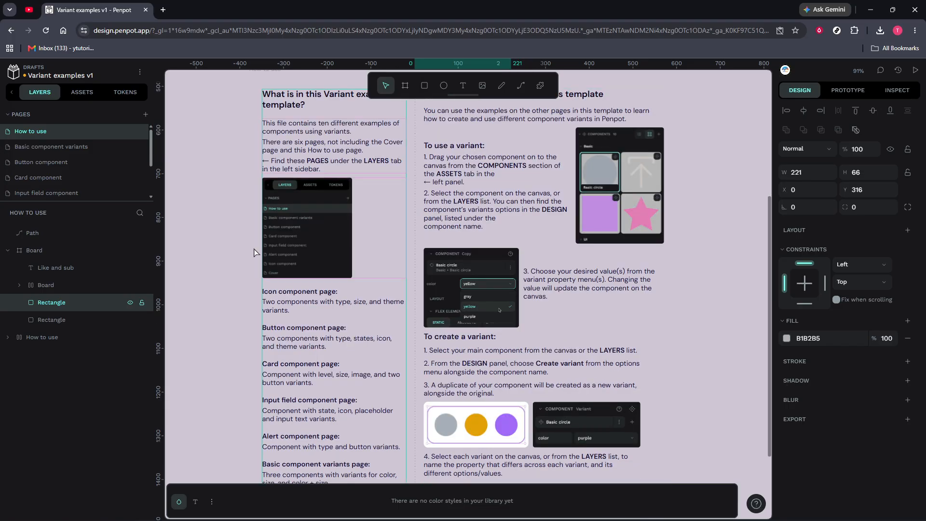
click(291, 236)
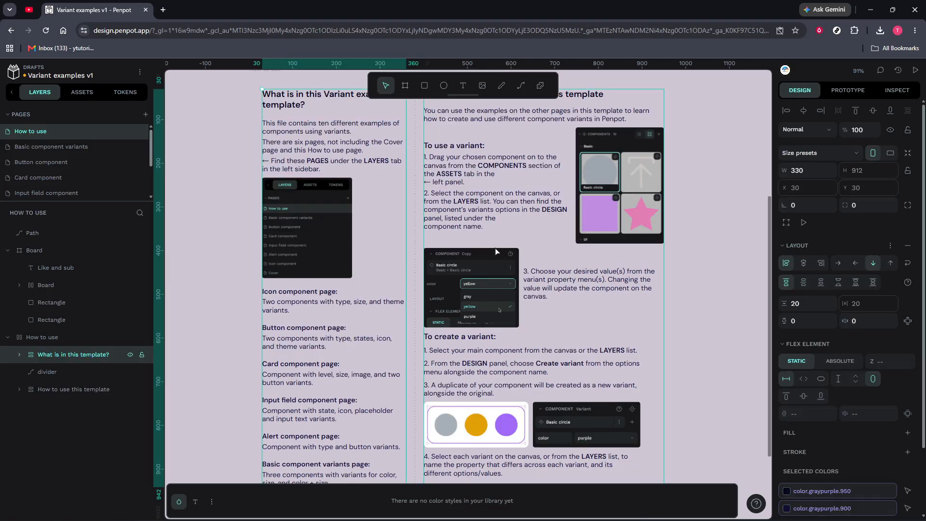
click(495, 248)
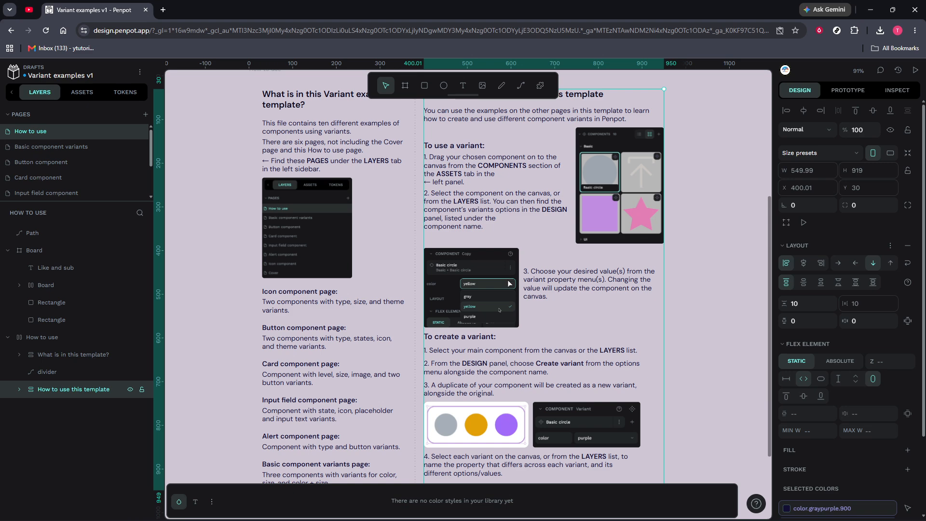
scroll(509, 284, down, 5)
scroll(513, 302, up, 10)
scroll(477, 284, up, 2)
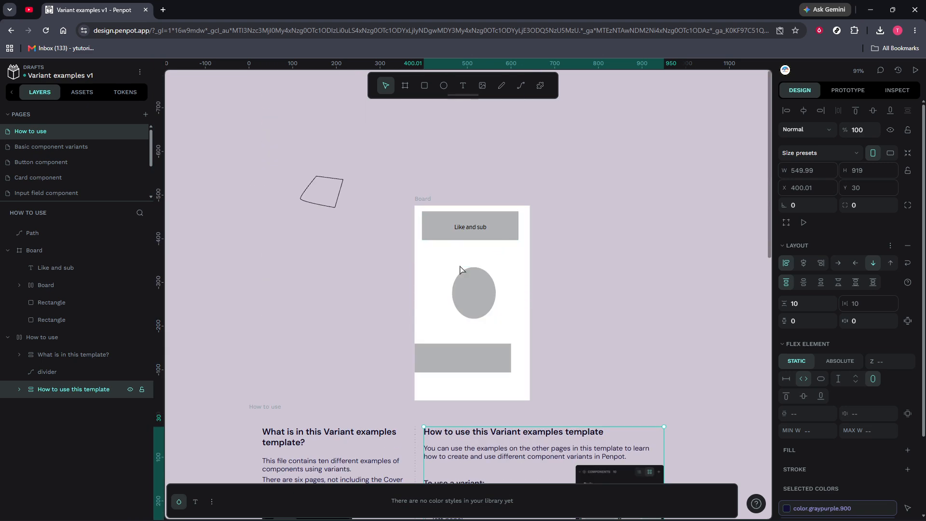
click(515, 267)
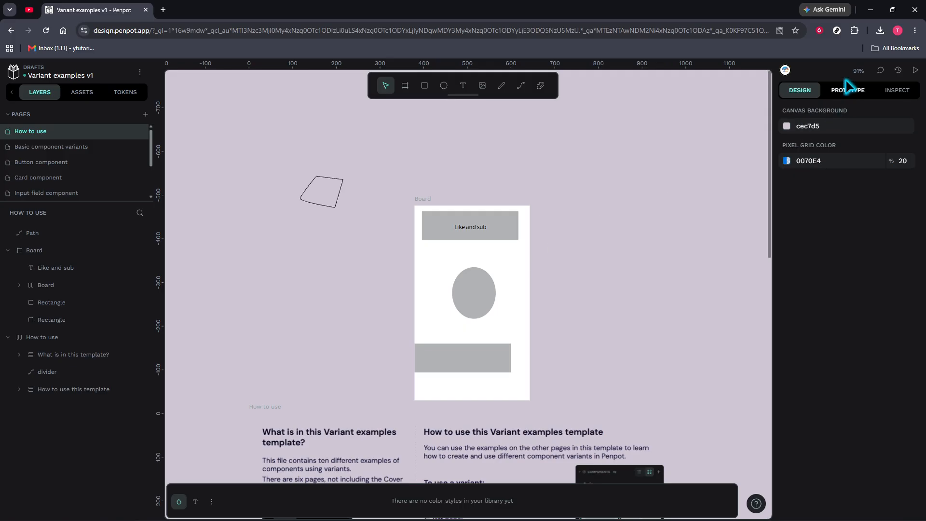
Step: Open the page's prototype view in a new browser tab and close that tab again
click(914, 72)
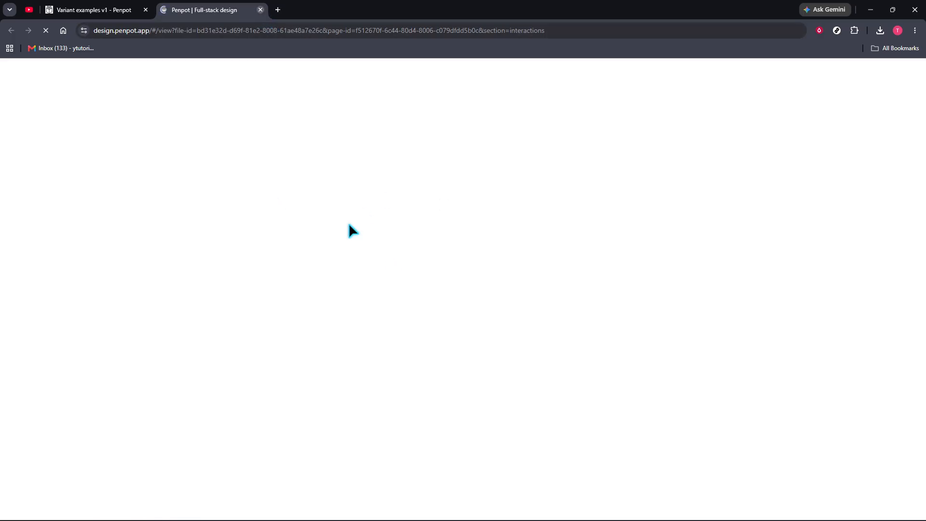
key(ctrl+w)
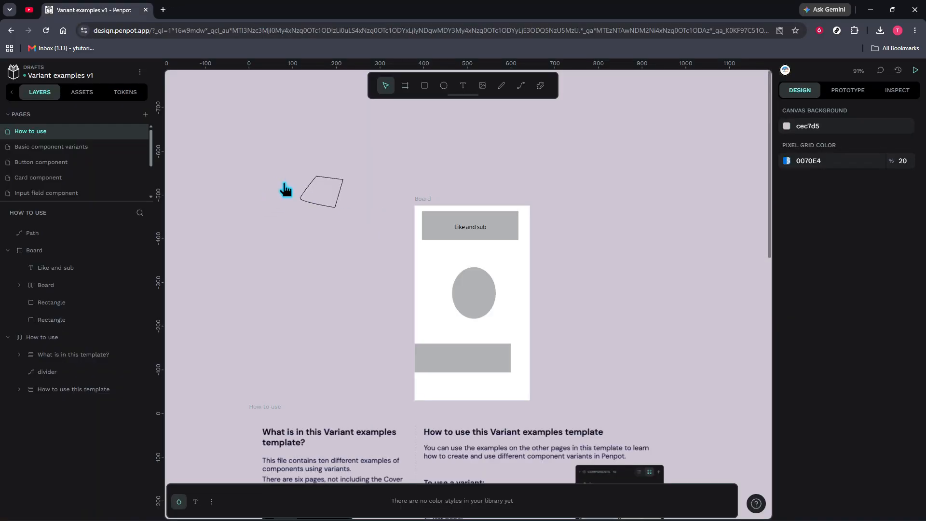
Step: View the workspace's Prototype and Inspect modes and launch the page's prototype view from Inspect mode
click(860, 91)
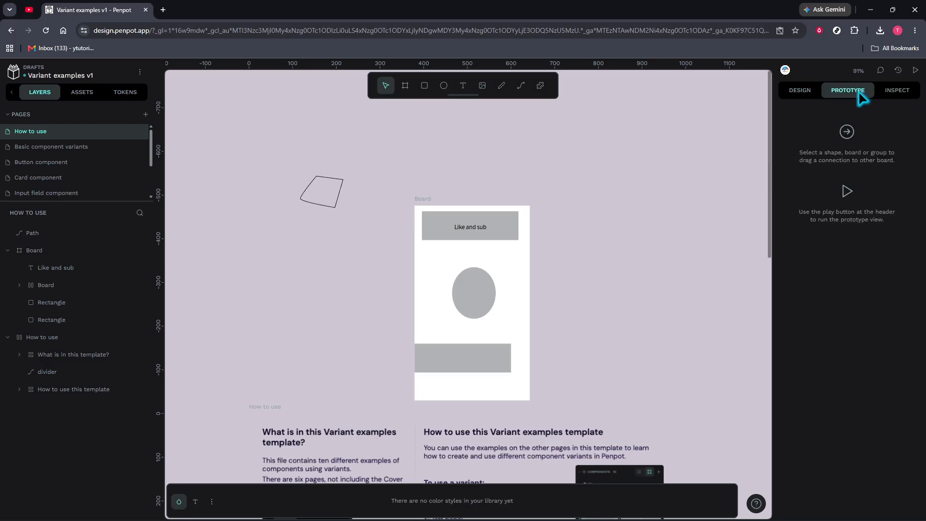
click(893, 92)
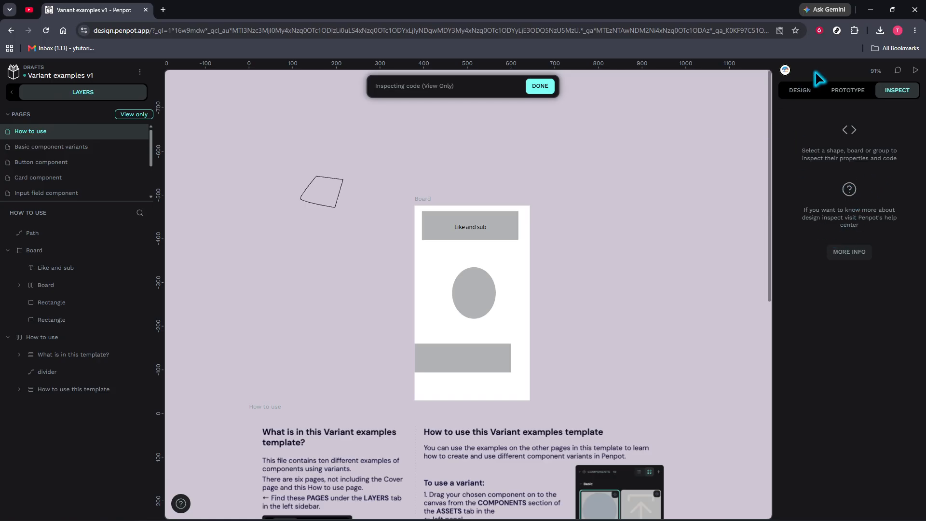
click(914, 73)
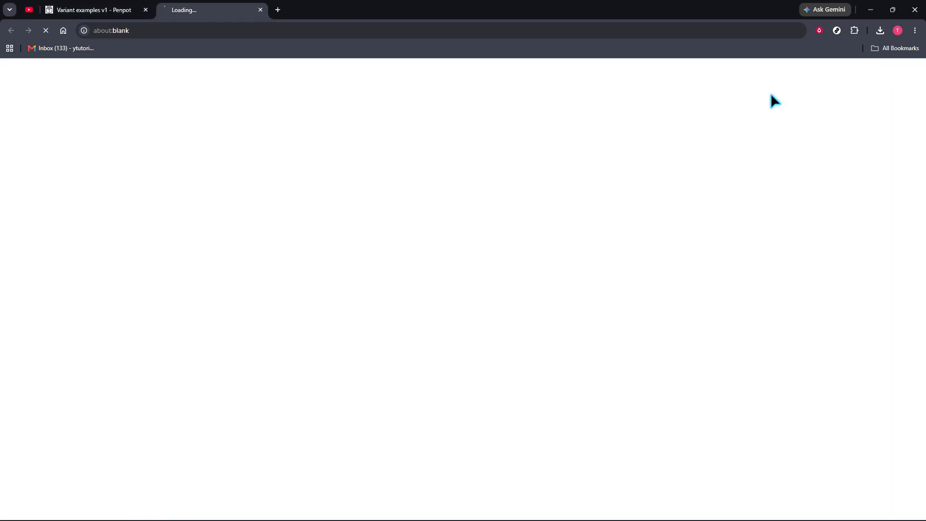